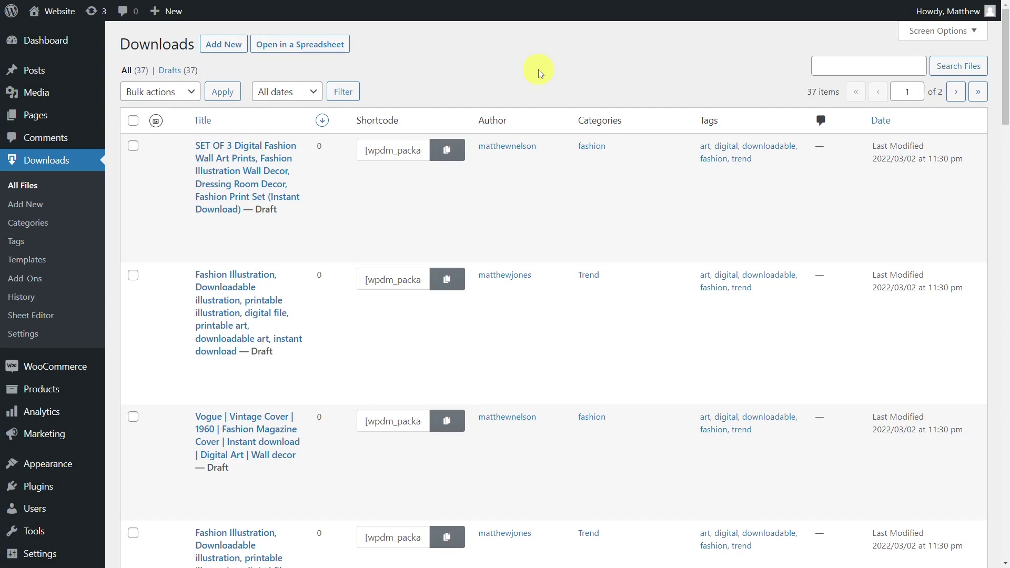
Scroll through the 37 files in the Downloads list
{"action": "scroll", "coordinate": [331, 300], "scroll_direction": "down", "scroll_amount": 2}
Open Sheet Editor's spreadsheet setup and select Downloads as the data to edit
{"action": "mouse_move", "coordinate": [79, 526]}
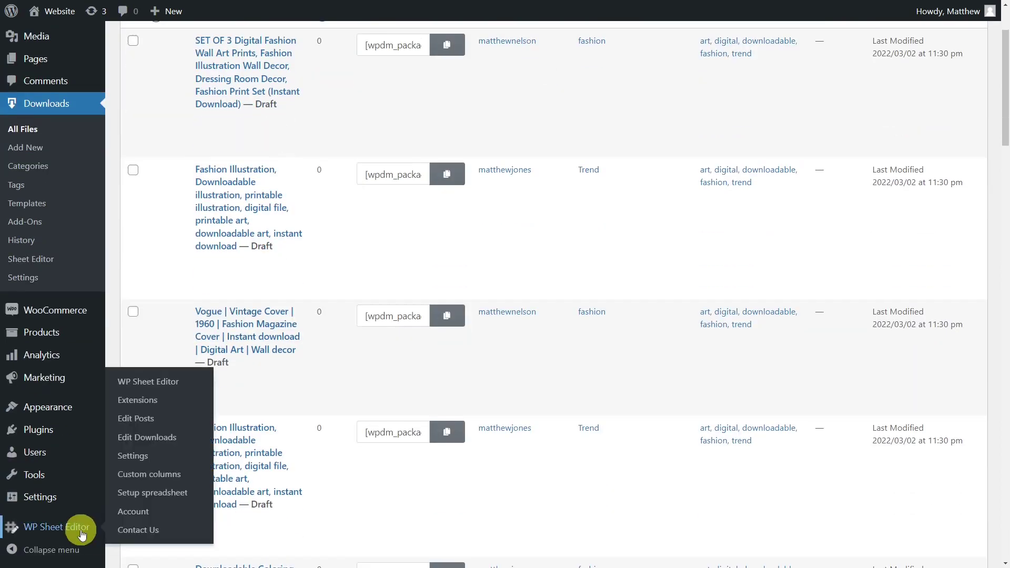
{"action": "left_click", "coordinate": [147, 497]}
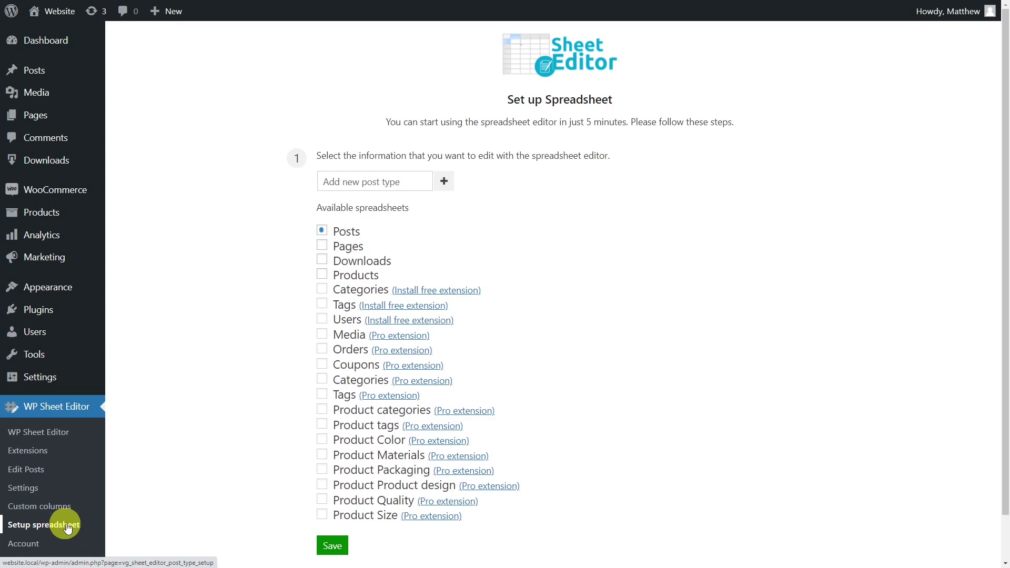
{"action": "left_click", "coordinate": [321, 261]}
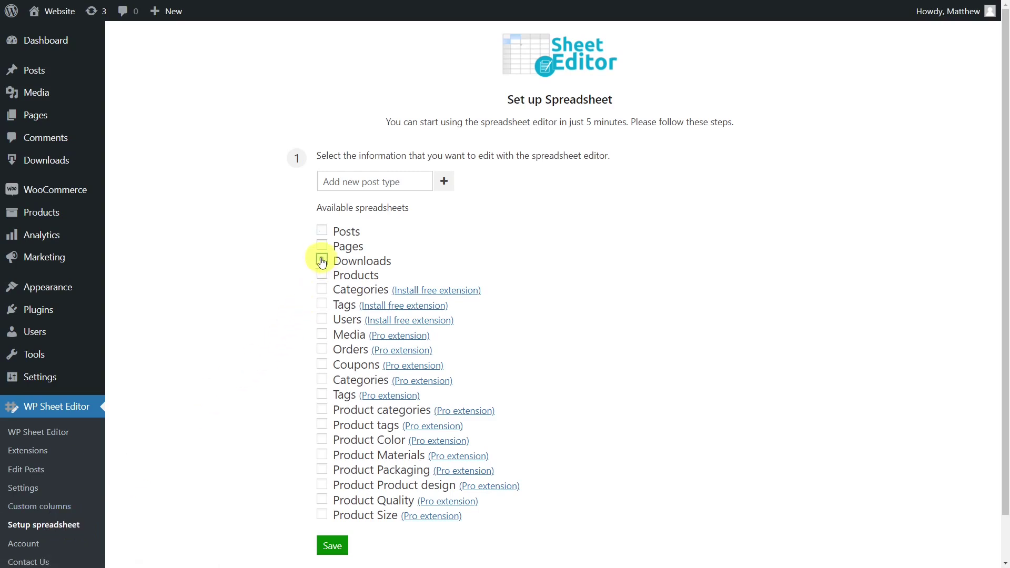
Save the Downloads setup with default columns to open the wpdmpro spreadsheet
{"action": "left_click", "coordinate": [330, 544]}
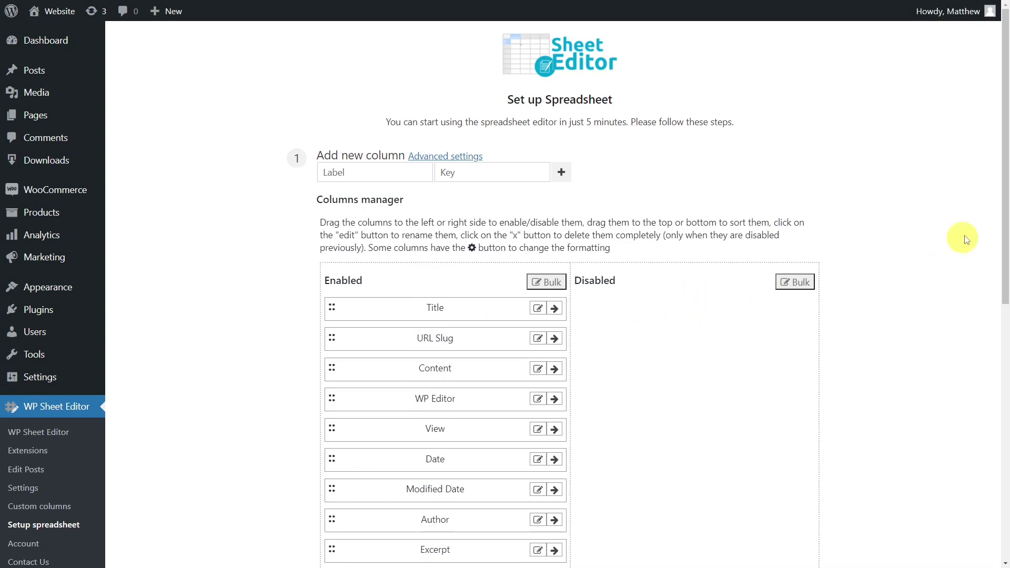
{"action": "left_click_drag", "start_coordinate": [1004, 225], "coordinate": [1005, 444]}
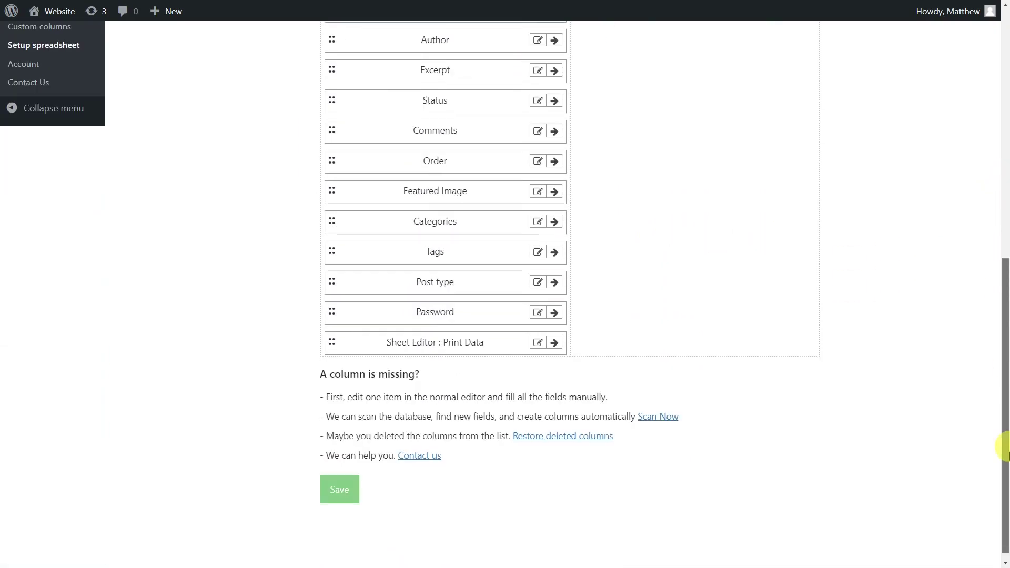
{"action": "left_click", "coordinate": [340, 480]}
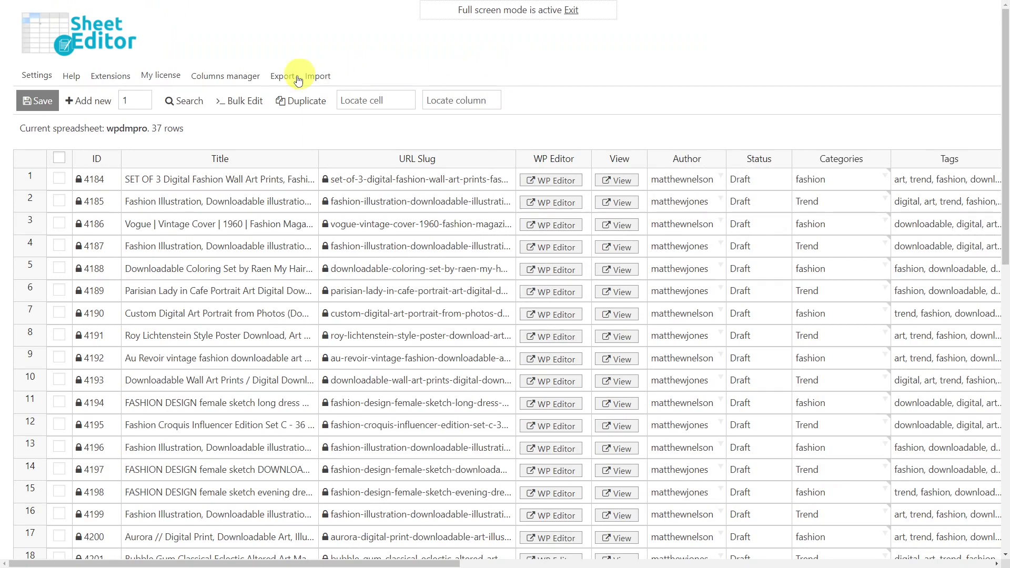
Export all 37 downloads with the active columns to a CSV formatted for Google Sheets
{"action": "left_click", "coordinate": [280, 77]}
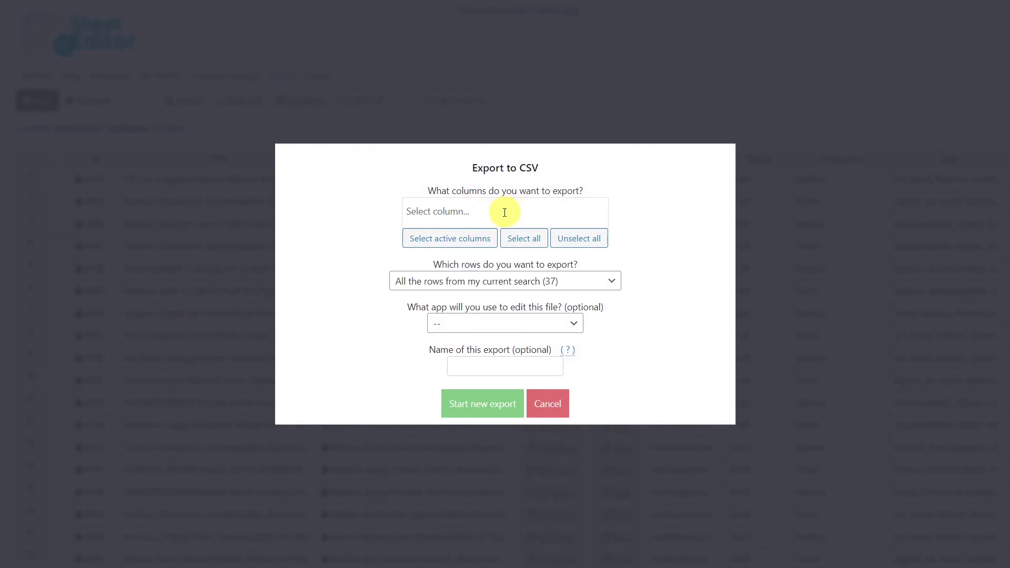
{"action": "left_click", "coordinate": [461, 240]}
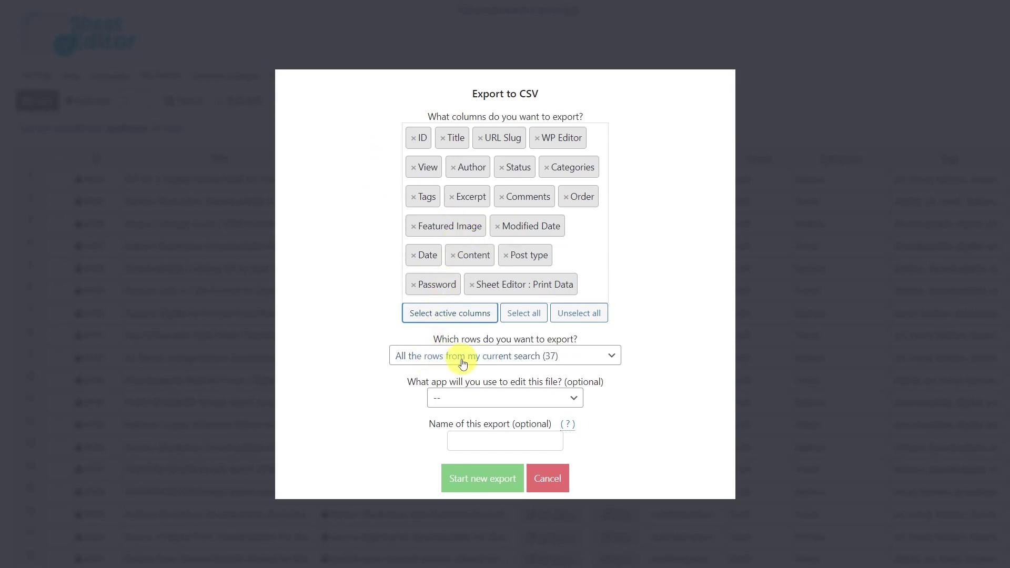
{"action": "left_click", "coordinate": [499, 396]}
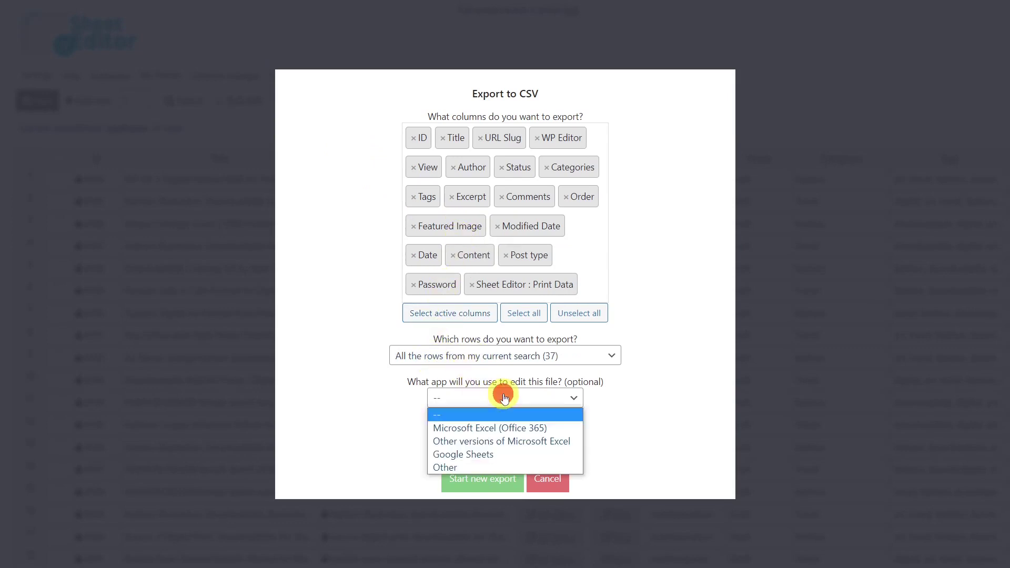
{"action": "left_click", "coordinate": [483, 454]}
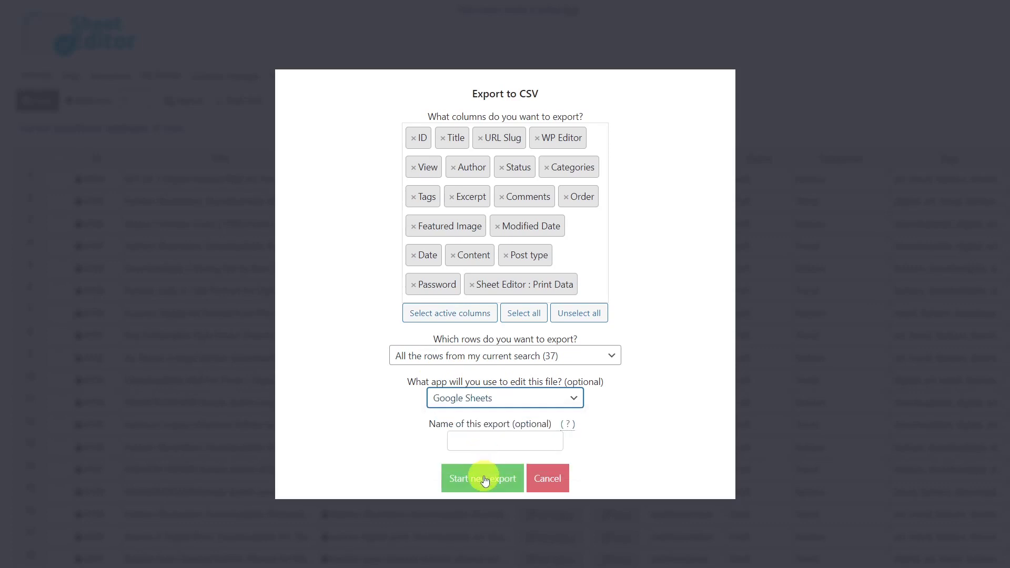
{"action": "left_click", "coordinate": [483, 480]}
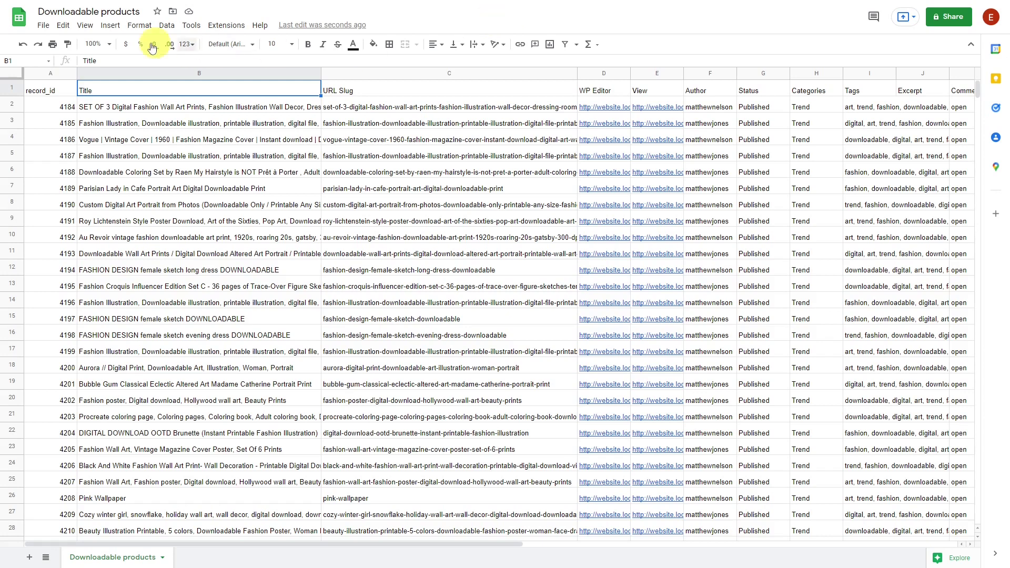
Save the Downloadable products sheet as a Comma Separated Values (.csv) file
{"action": "left_click", "coordinate": [43, 25]}
{"action": "mouse_move", "coordinate": [107, 158]}
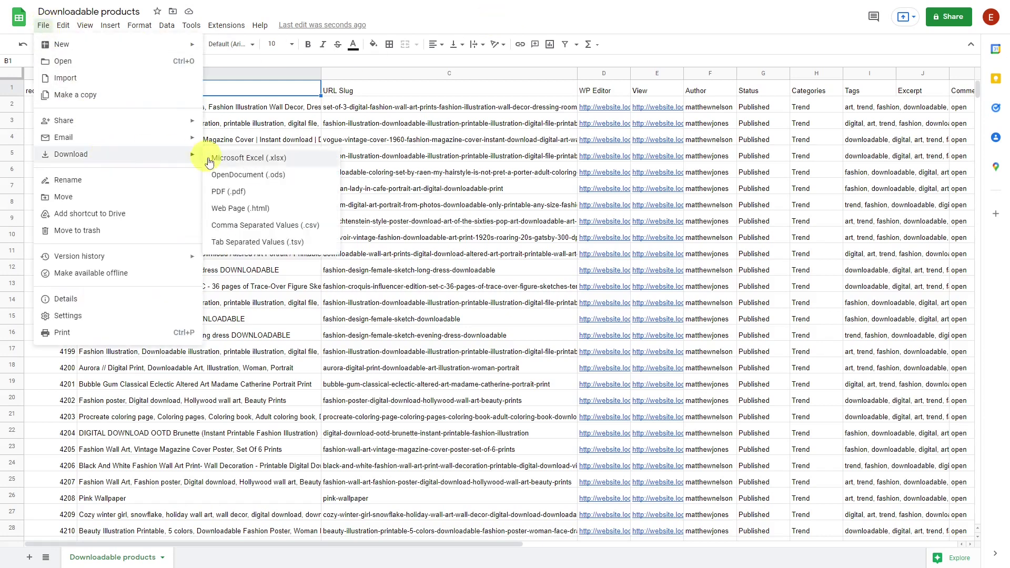
{"action": "left_click", "coordinate": [254, 222]}
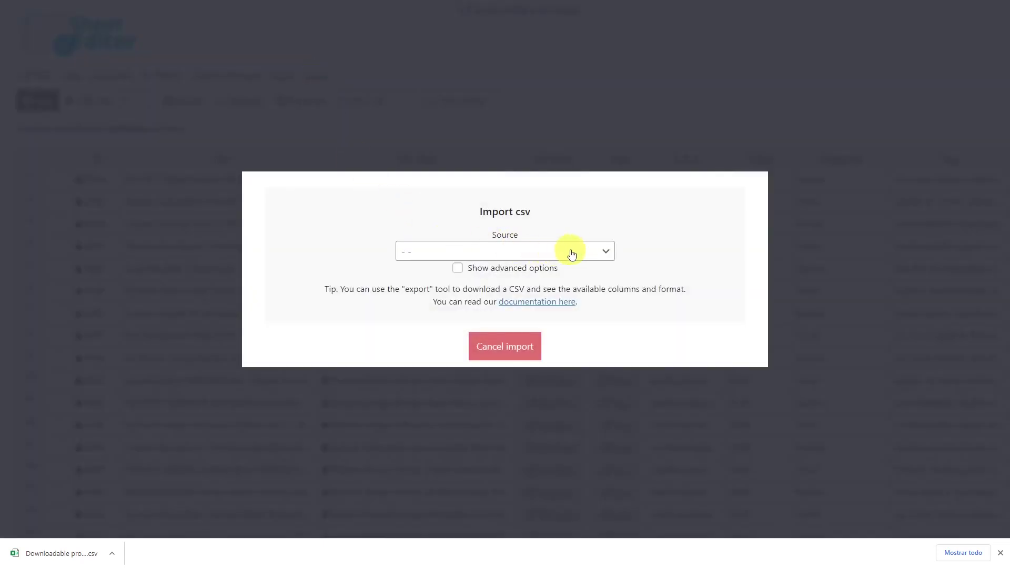
Upload the downloaded CSV from this computer and import all of its columns
{"action": "left_click", "coordinate": [571, 255]}
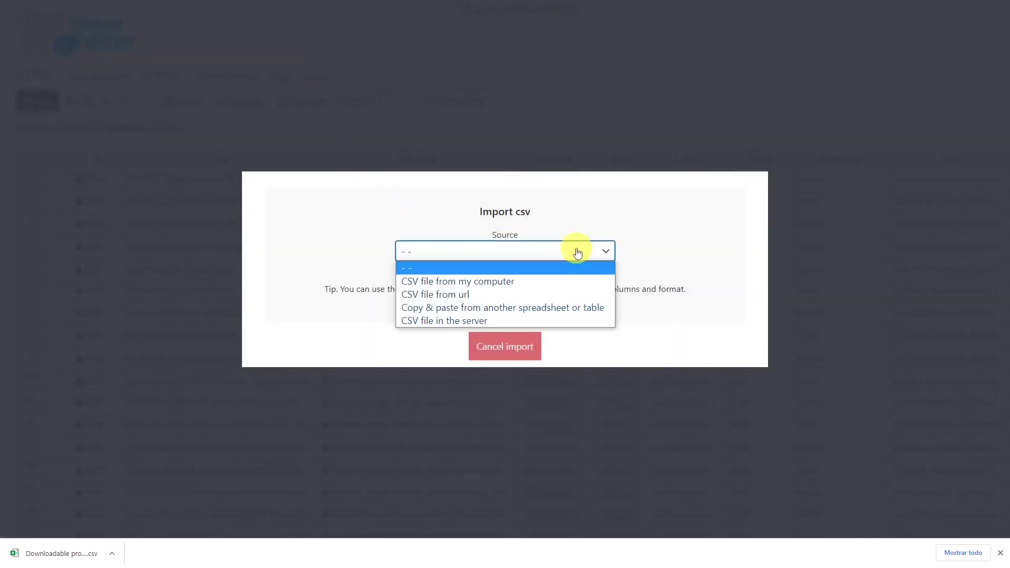
{"action": "left_click", "coordinate": [484, 283]}
{"action": "left_click_drag", "start_coordinate": [35, 552], "coordinate": [515, 244]}
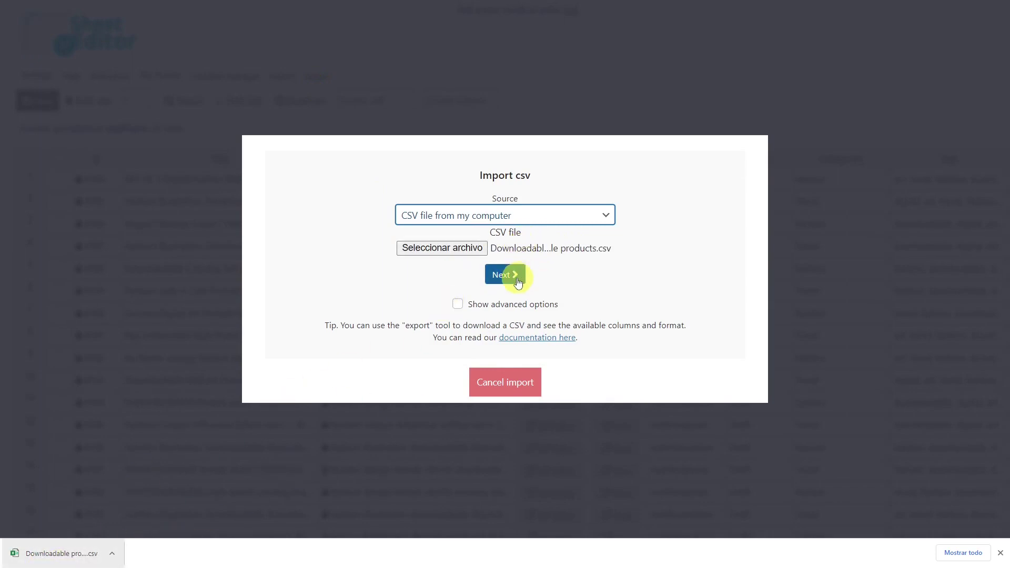
{"action": "left_click", "coordinate": [516, 278]}
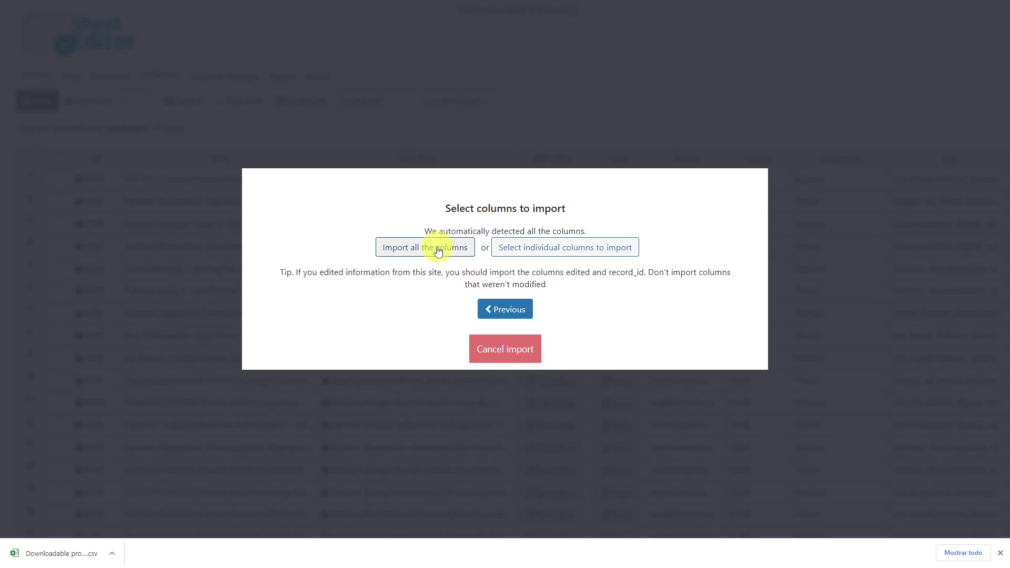
{"action": "left_click", "coordinate": [438, 250]}
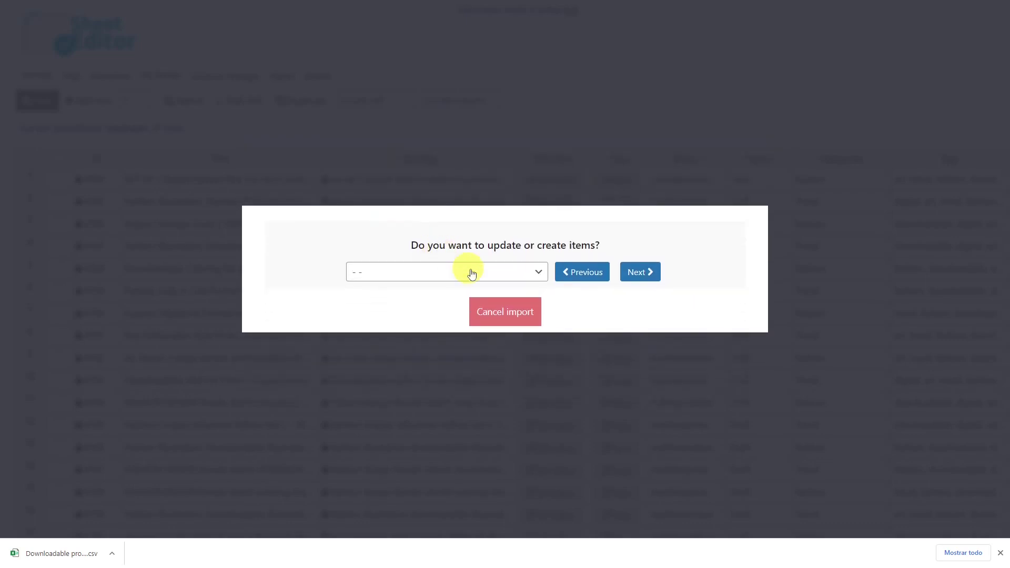
Create new and update existing items, match record_id to ID, and start the import
{"action": "left_click", "coordinate": [534, 277]}
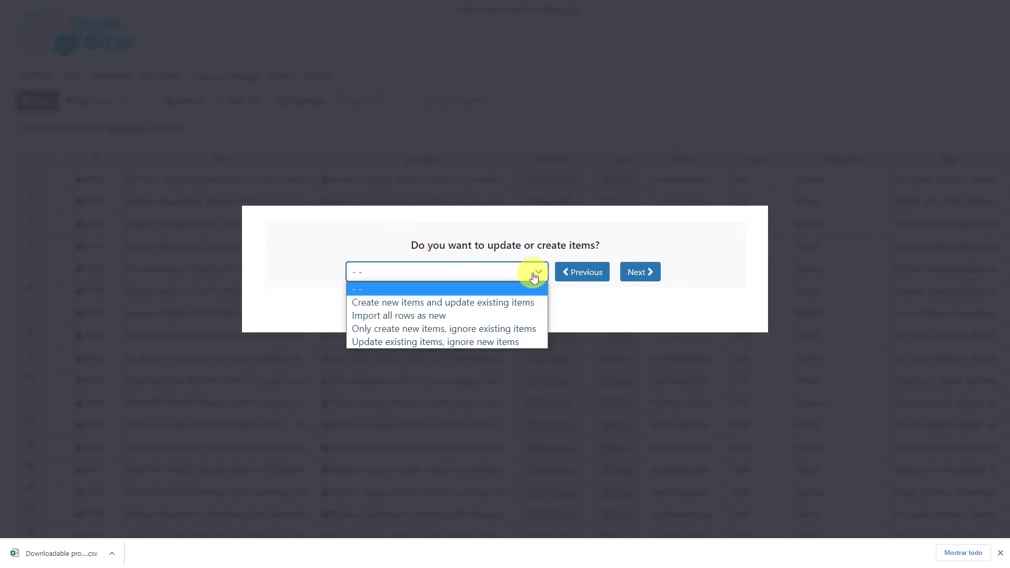
{"action": "left_click", "coordinate": [478, 303]}
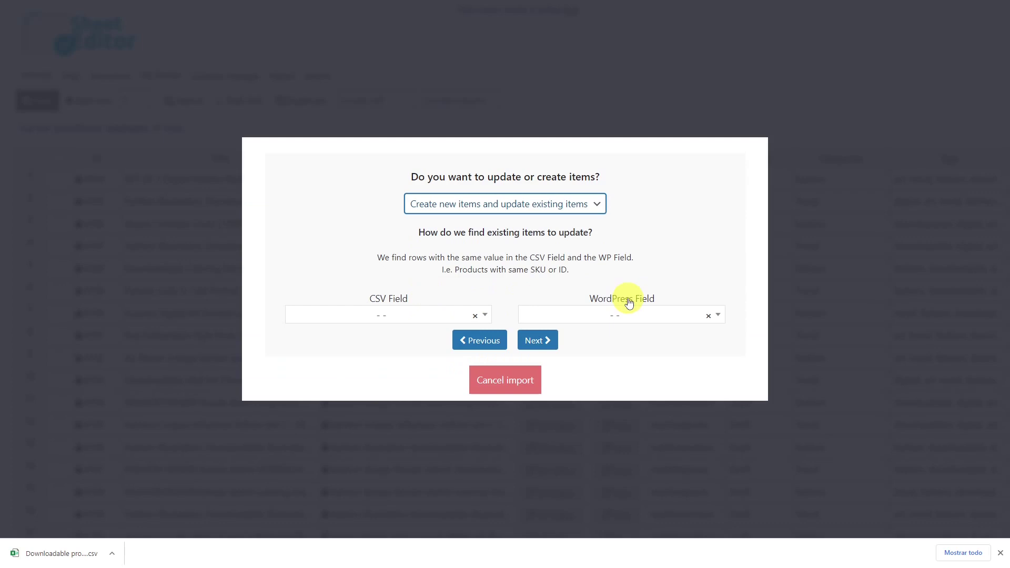
{"action": "left_click", "coordinate": [484, 316]}
{"action": "left_click", "coordinate": [386, 388]}
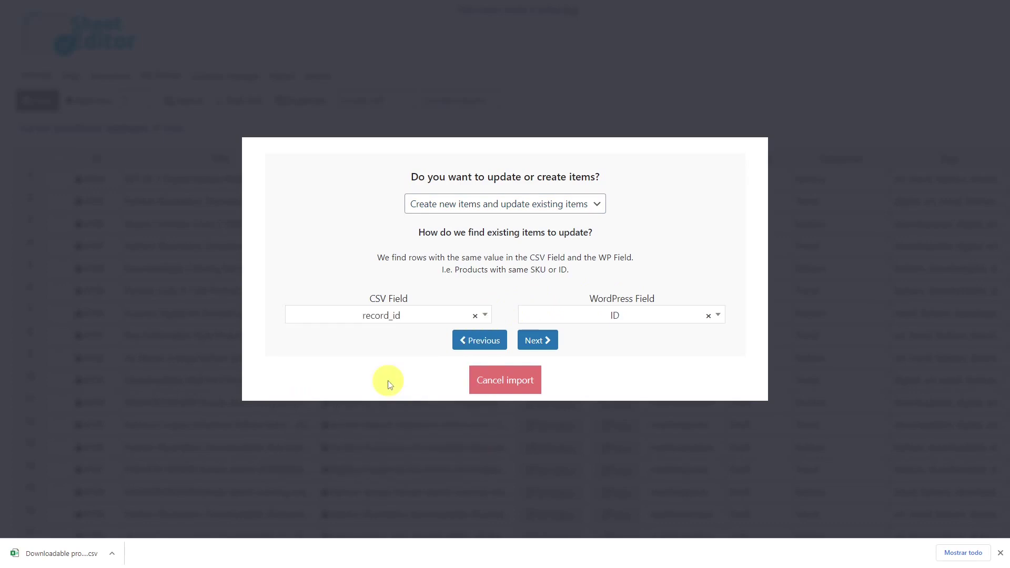
{"action": "left_click", "coordinate": [538, 341]}
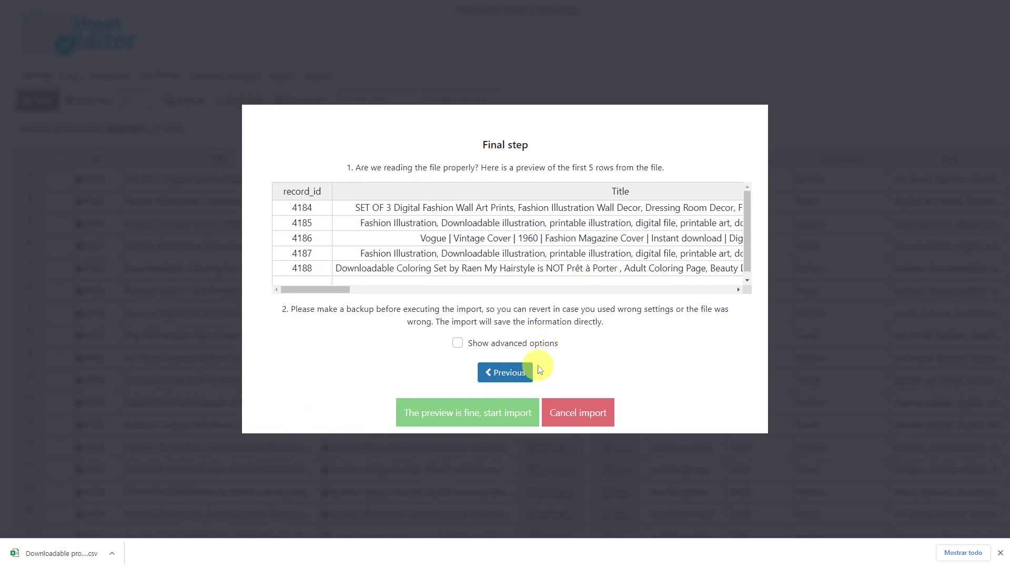
{"action": "left_click", "coordinate": [477, 415]}
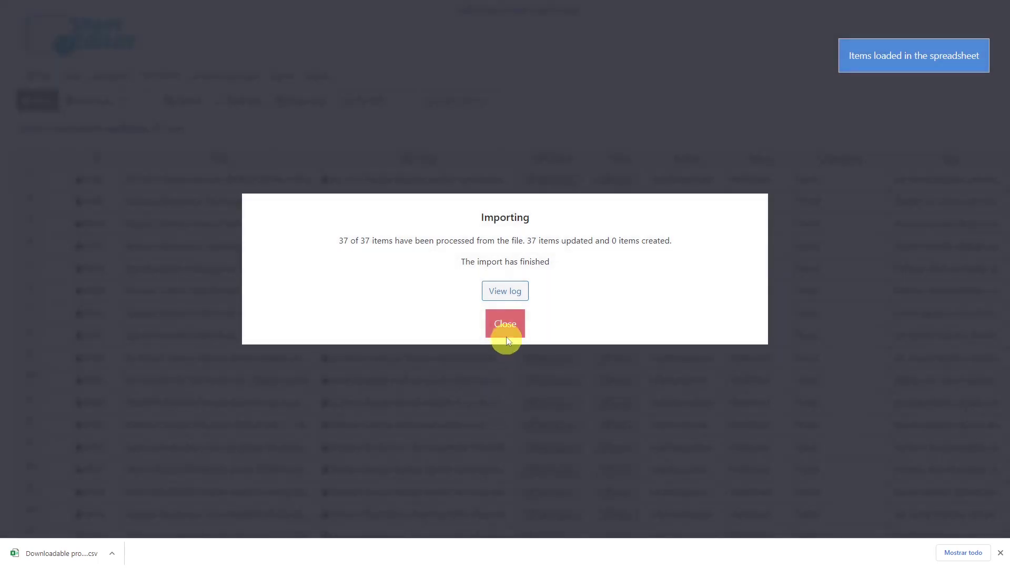
Close the import summary reporting 37 items updated
{"action": "left_click", "coordinate": [507, 340]}
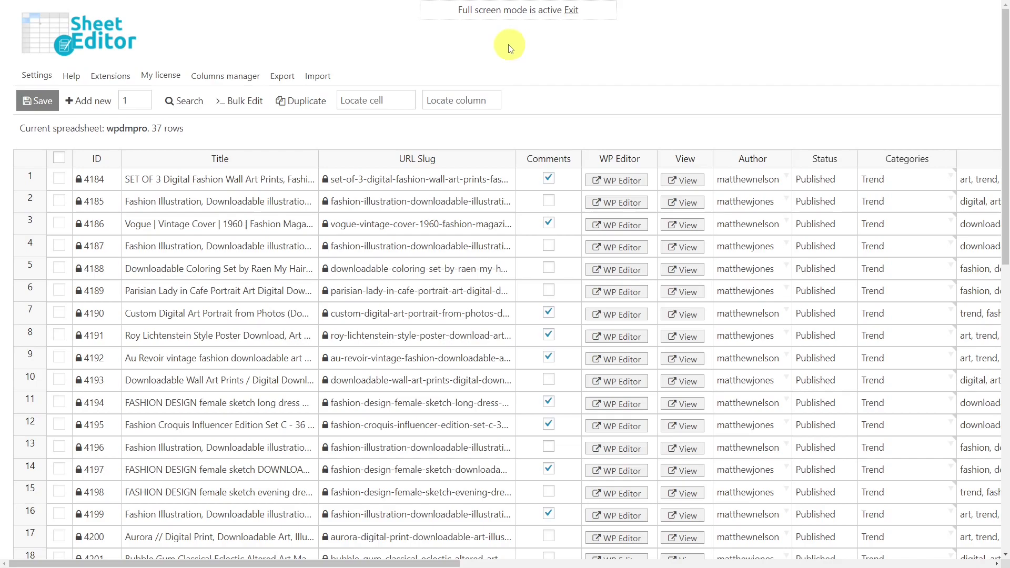
In Bulk Edit, search for rows containing the keyword 'fashion' to target 26 rows
{"action": "left_click", "coordinate": [244, 103]}
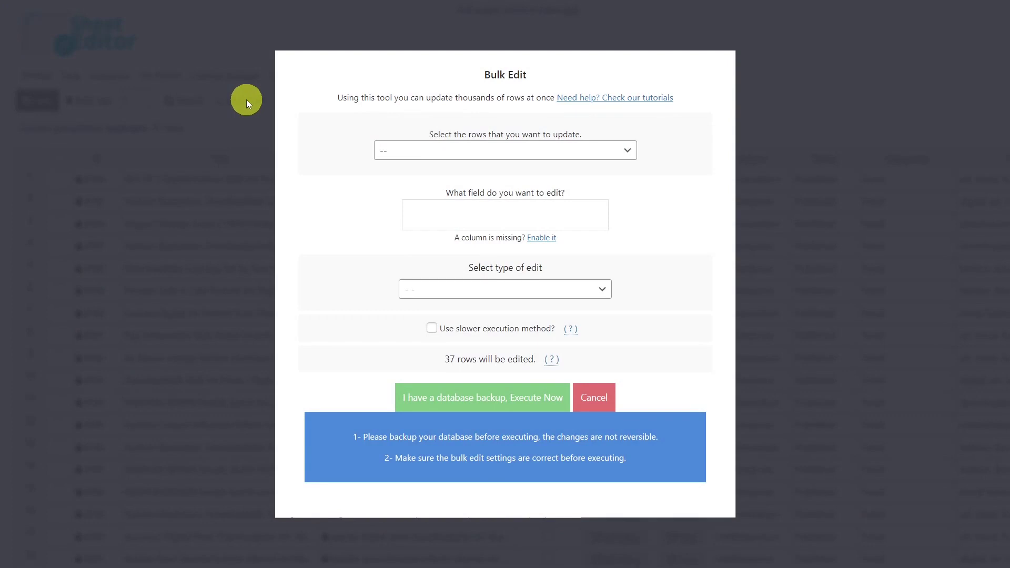
{"action": "left_click", "coordinate": [525, 154]}
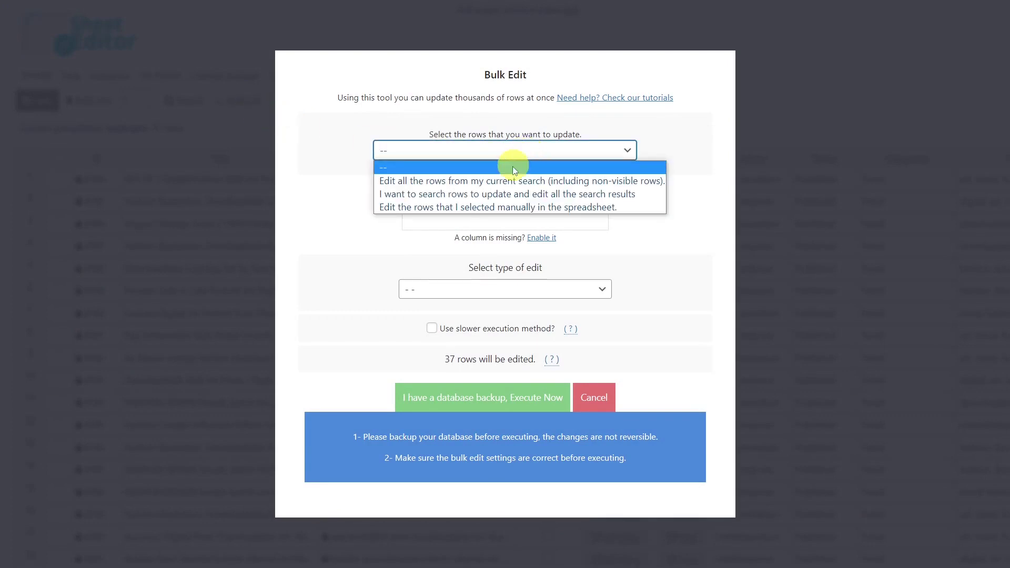
{"action": "left_click", "coordinate": [516, 194]}
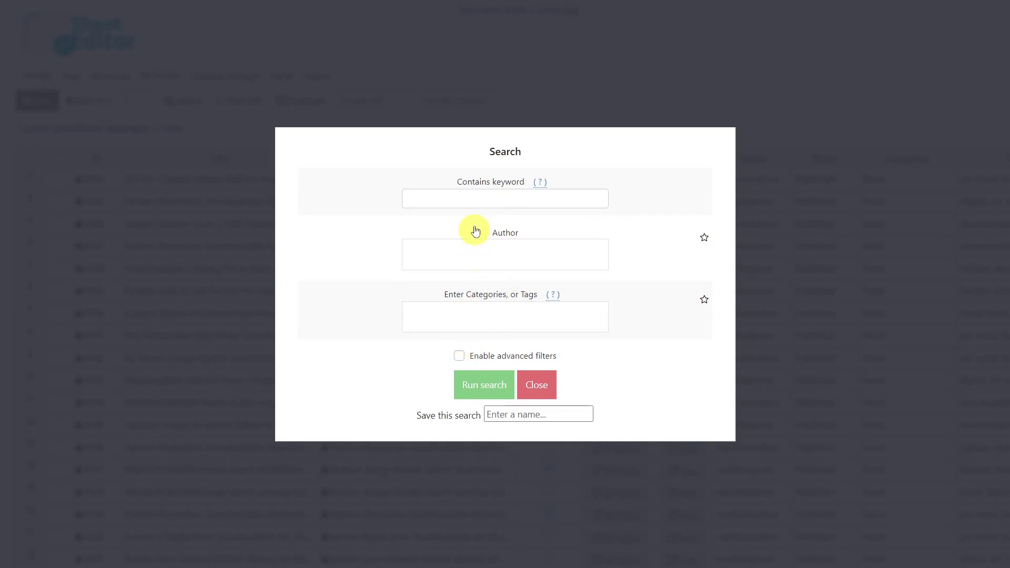
{"action": "left_click", "coordinate": [471, 198]}
{"action": "left_click", "coordinate": [435, 225]}
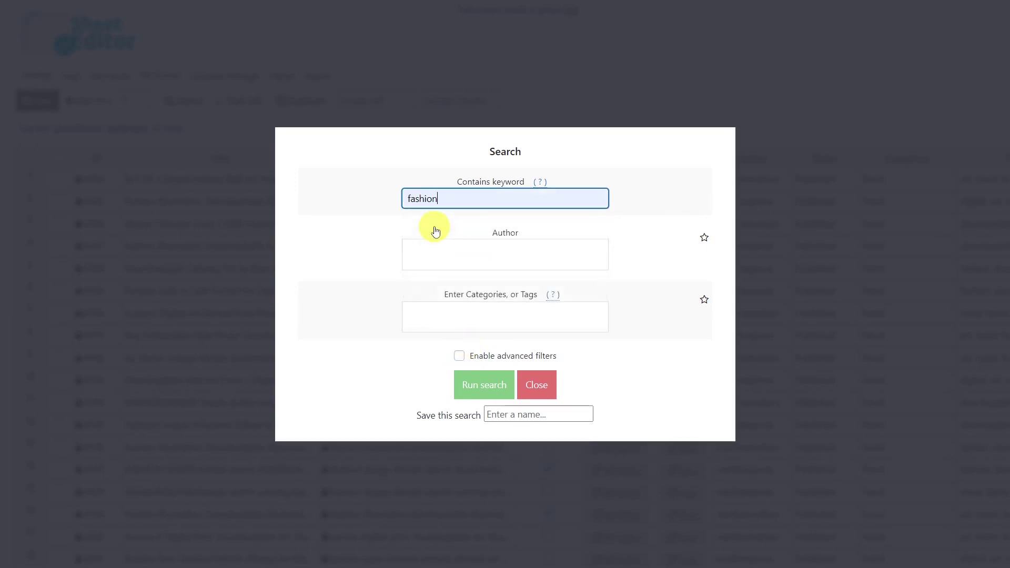
{"action": "left_click", "coordinate": [482, 384]}
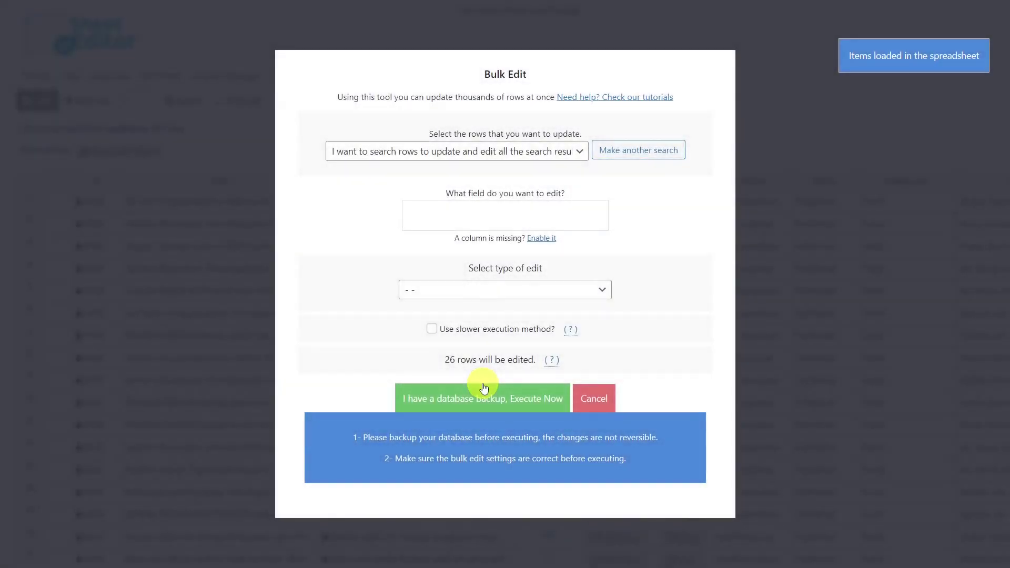
Set the Comments field to checked on the 26 fashion rows and execute the bulk edit
{"action": "left_click", "coordinate": [502, 212]}
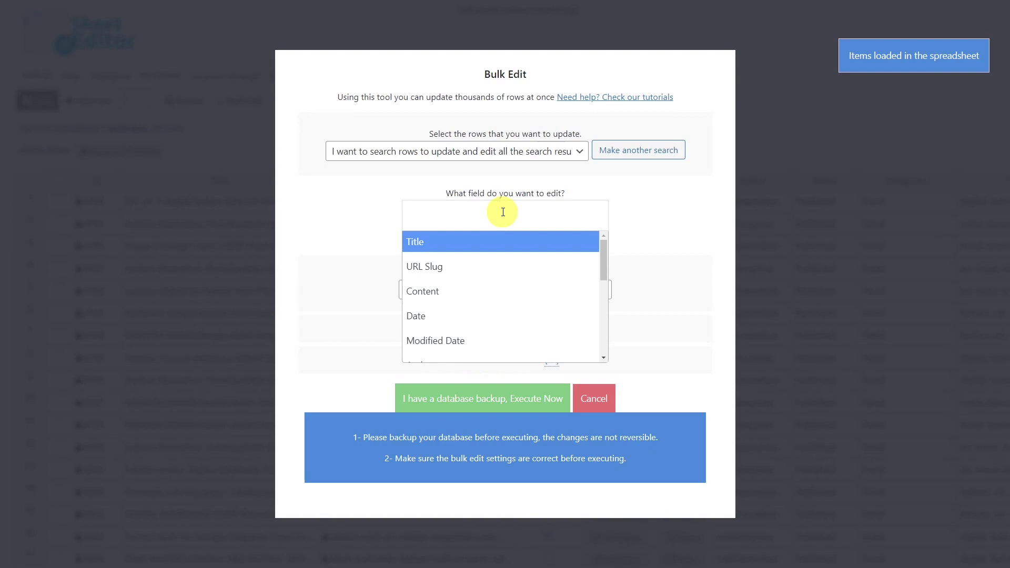
{"action": "type", "text": "co"}
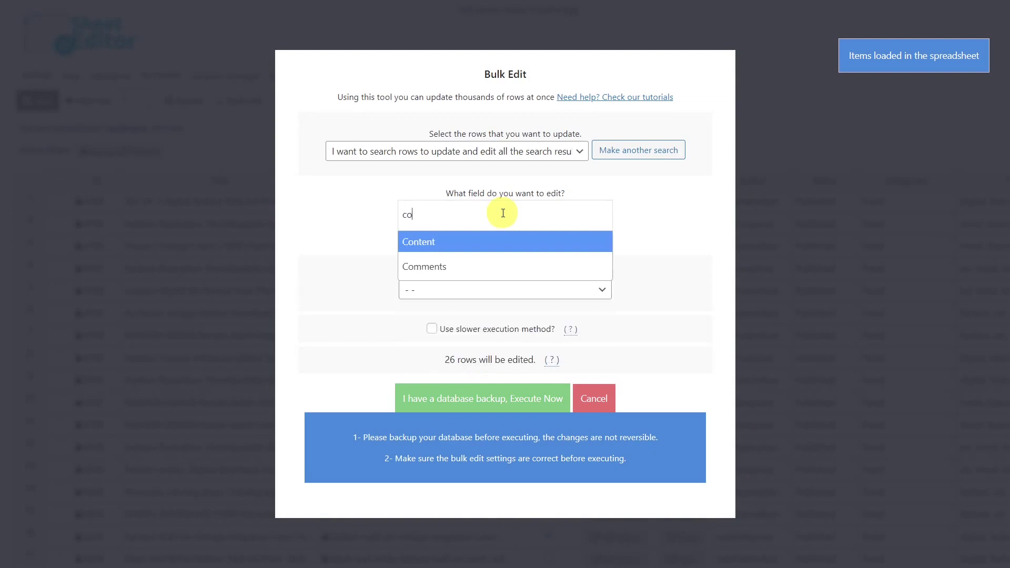
{"action": "left_click", "coordinate": [478, 267]}
{"action": "left_click", "coordinate": [489, 288]}
{"action": "left_click", "coordinate": [430, 321]}
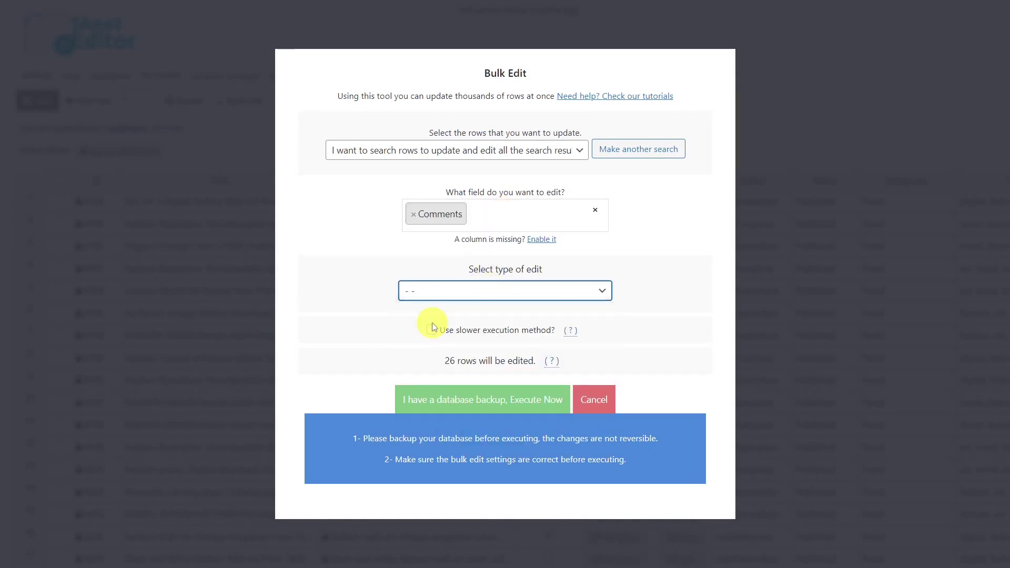
{"action": "left_click", "coordinate": [505, 313]}
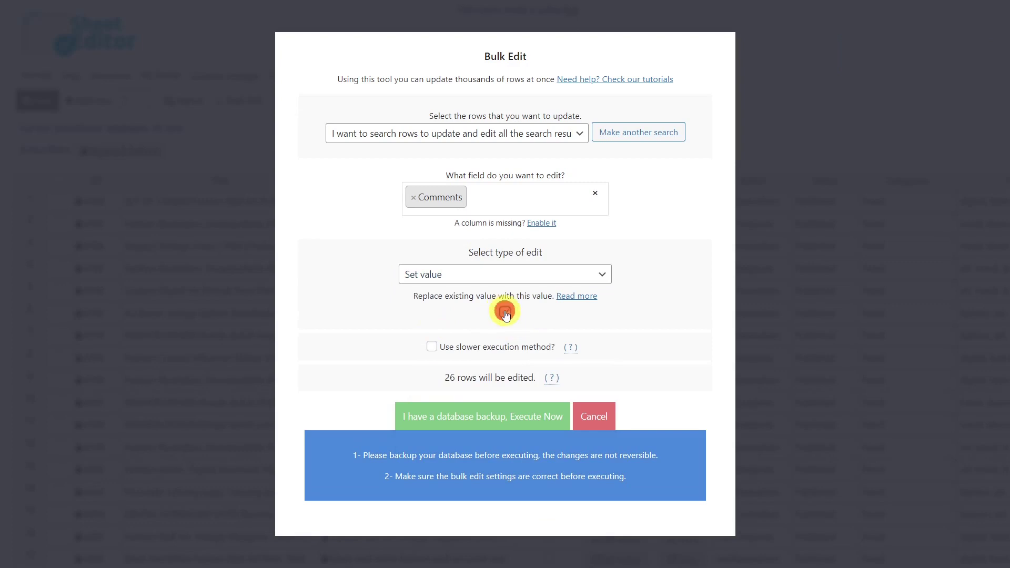
{"action": "left_click", "coordinate": [505, 312]}
{"action": "left_click", "coordinate": [505, 312]}
{"action": "left_click", "coordinate": [489, 413]}
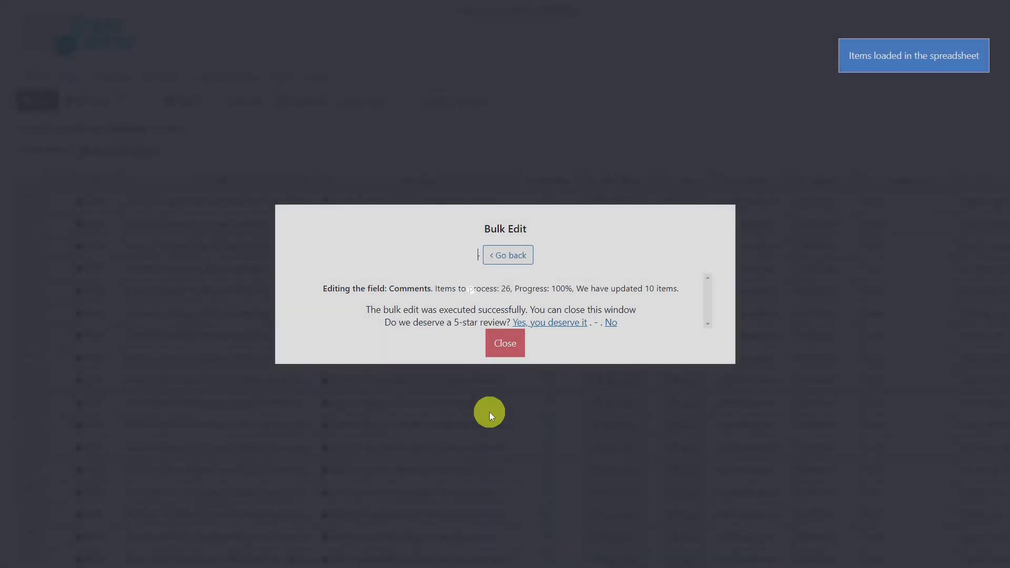
Dismiss the bulk edit results to view the 26 fashion rows with Comments checked
{"action": "left_click", "coordinate": [510, 349]}
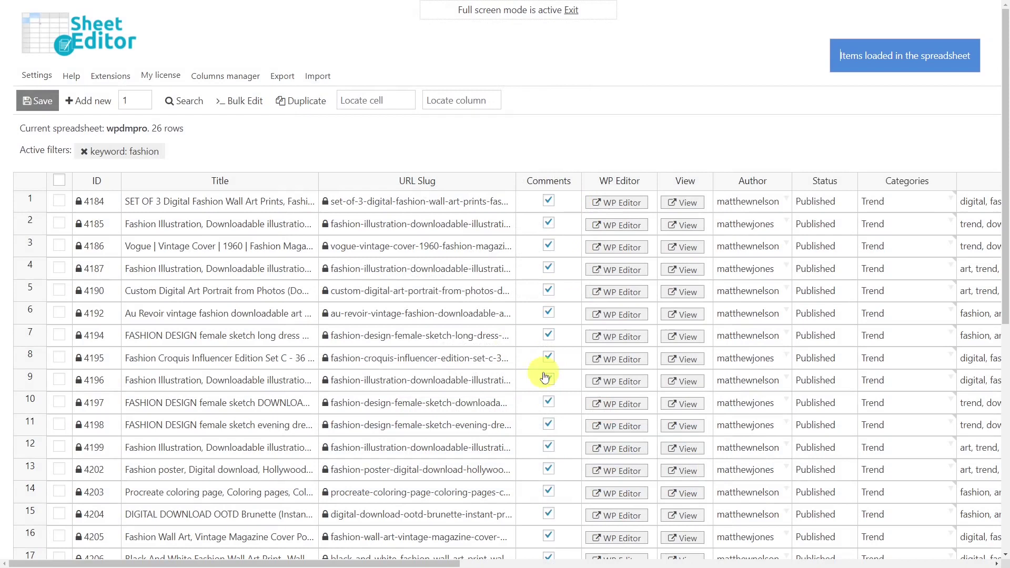